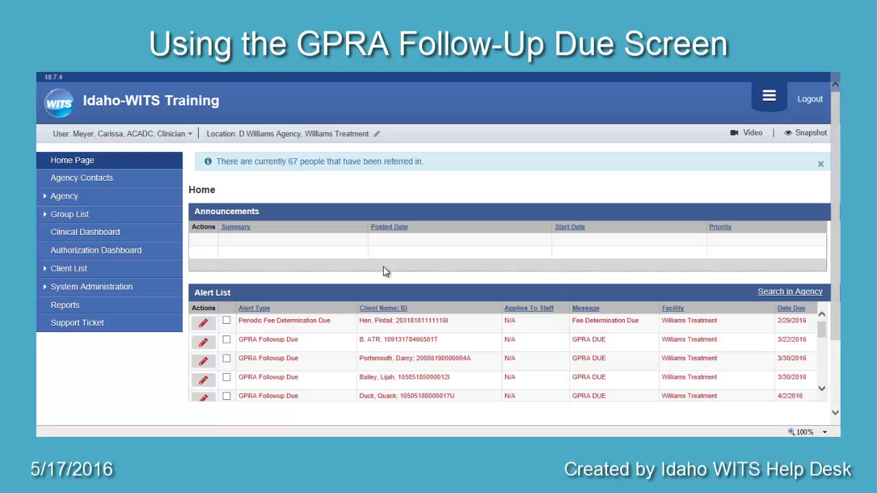
- Run the Agency GPRA Follow-up Due search for ATR 4 6-month follow-ups within window
click(83, 196)
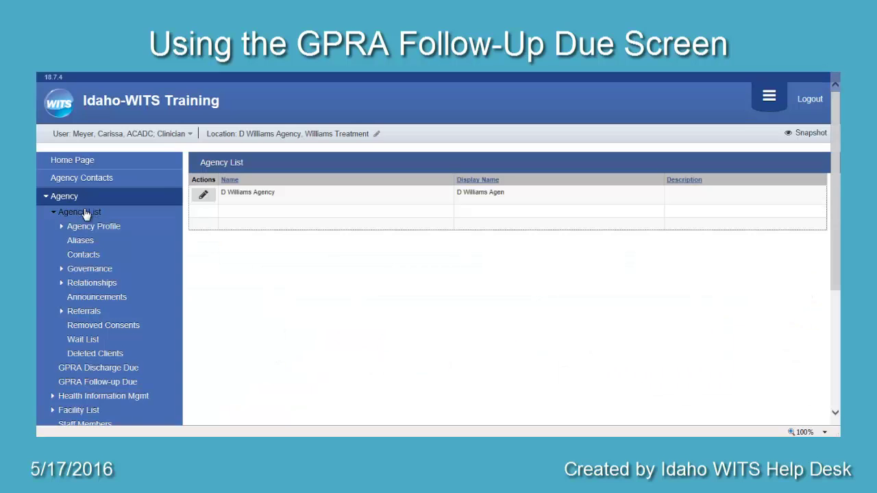
click(103, 385)
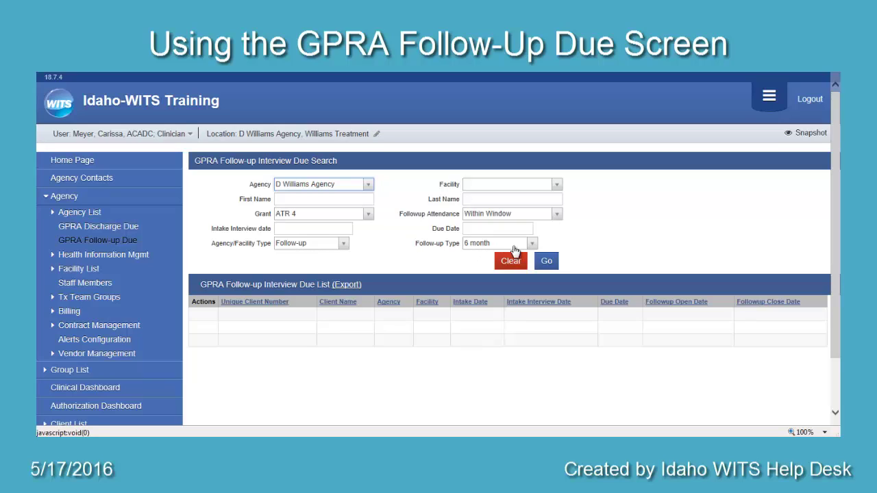
click(552, 263)
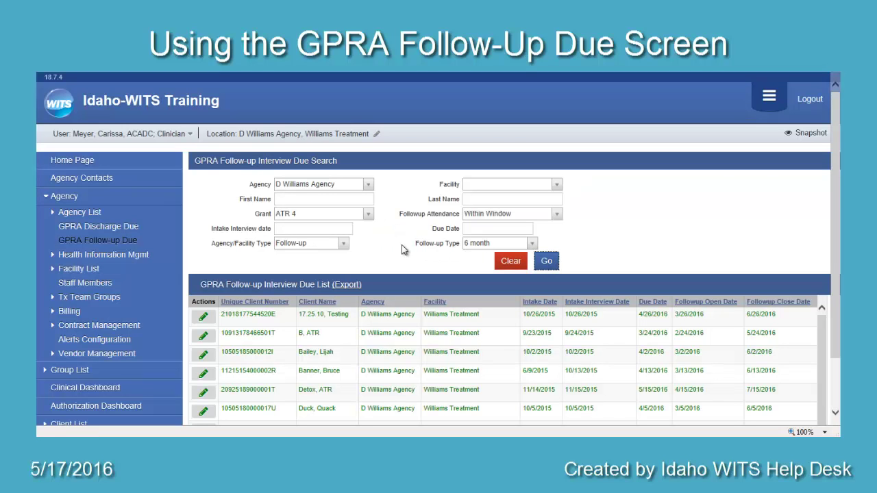
- Scroll through the nine due clients and their follow-up open and close dates
scroll(414, 274, down, 1)
scroll(422, 313, down, 2)
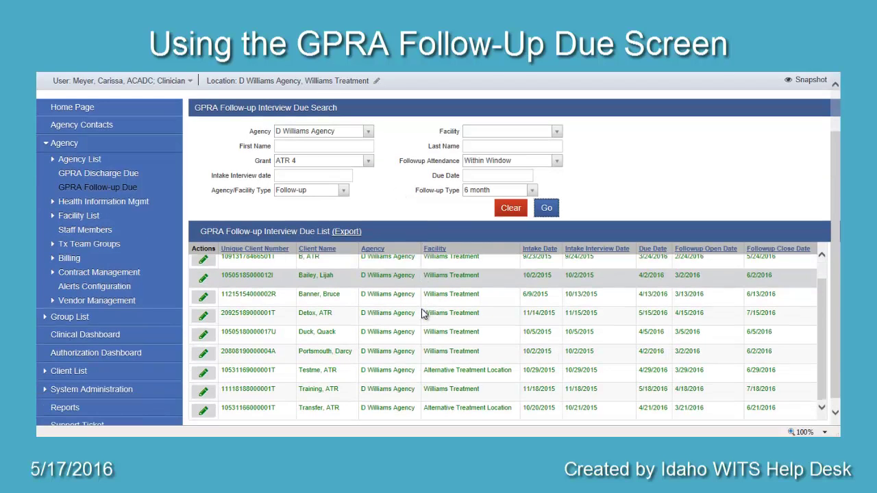
scroll(411, 328, up, 5)
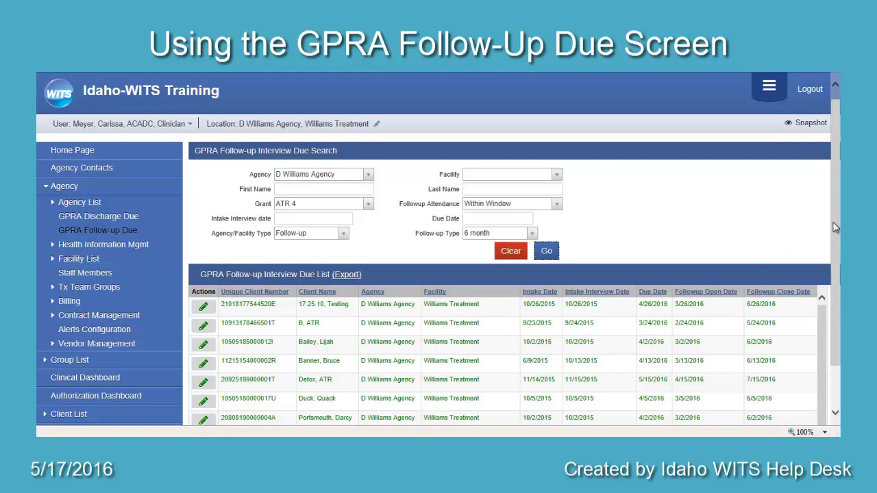
scroll(834, 232, down, 1)
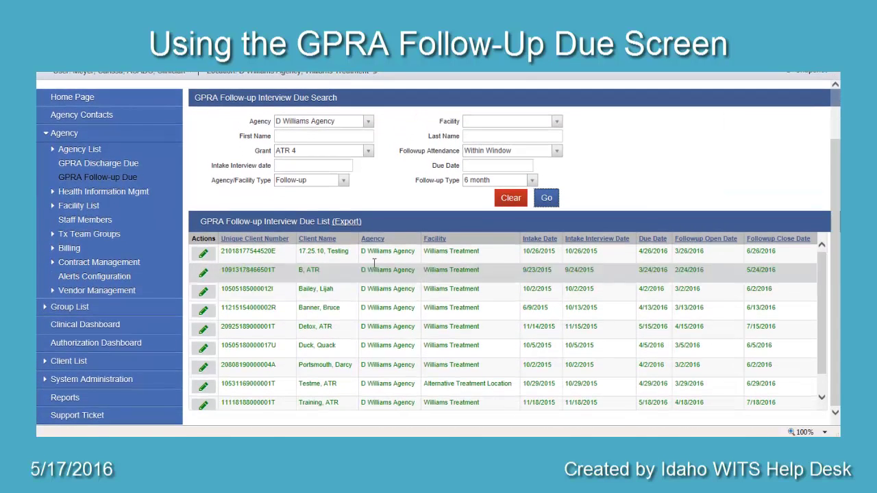
mouse_move(202, 253)
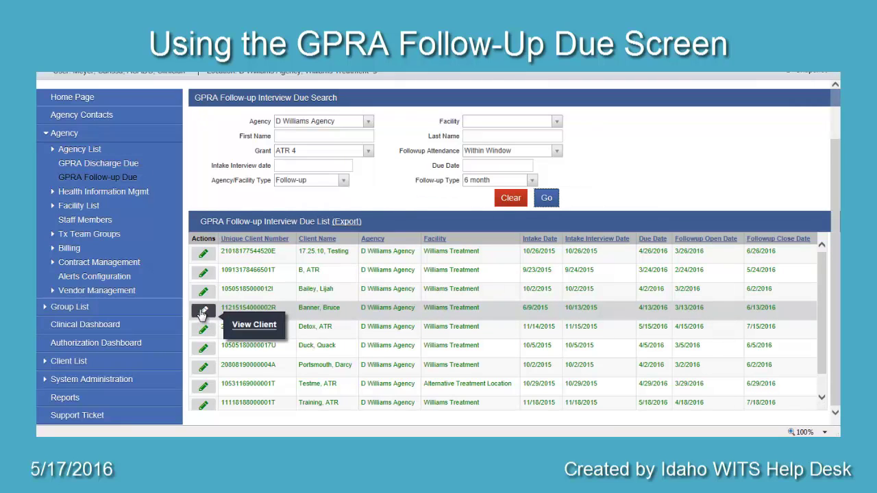
- Open the 6/9/2015-intake client's profile and review its activity list and GPRA interviews
click(249, 327)
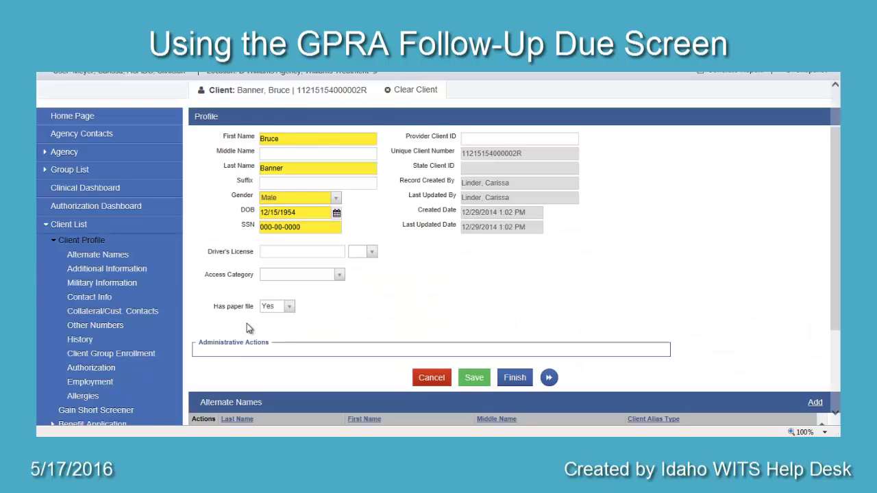
scroll(214, 307, down, 3)
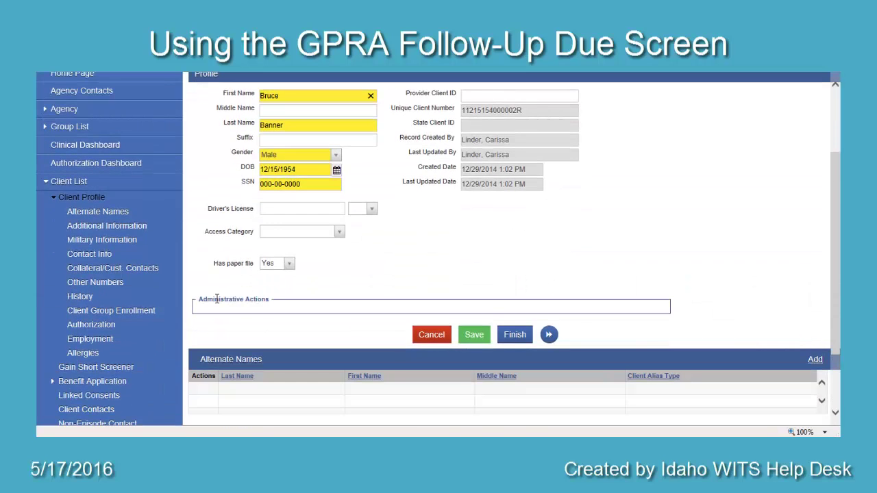
scroll(214, 307, down, 1)
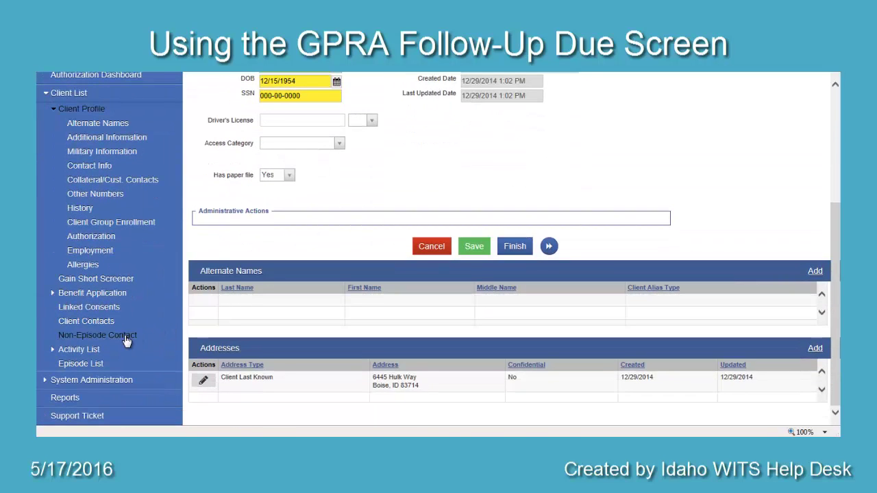
click(81, 349)
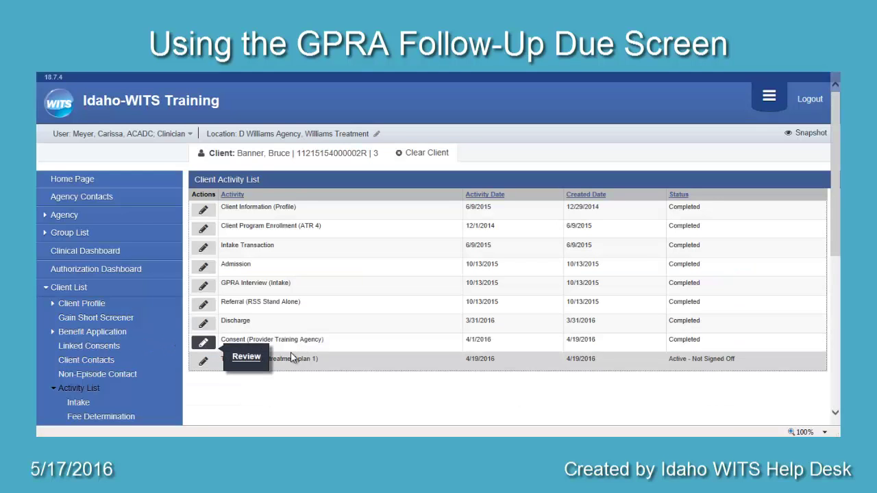
scroll(292, 353, down, 1)
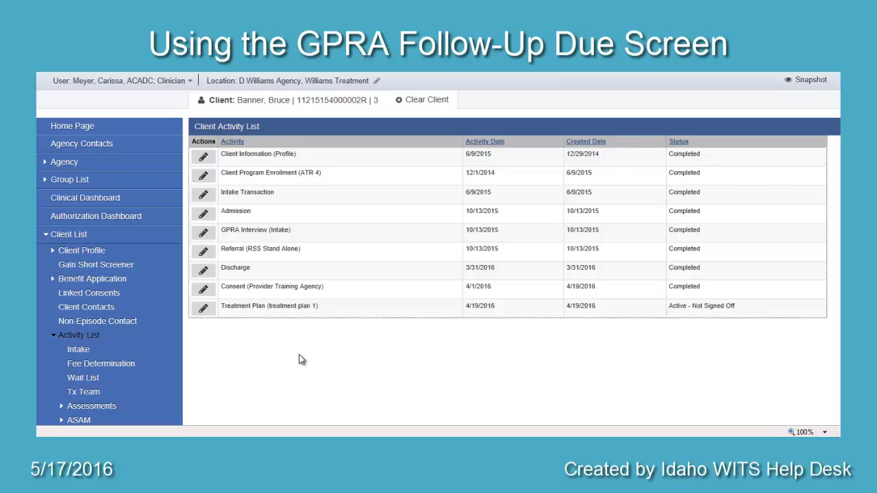
scroll(303, 359, down, 3)
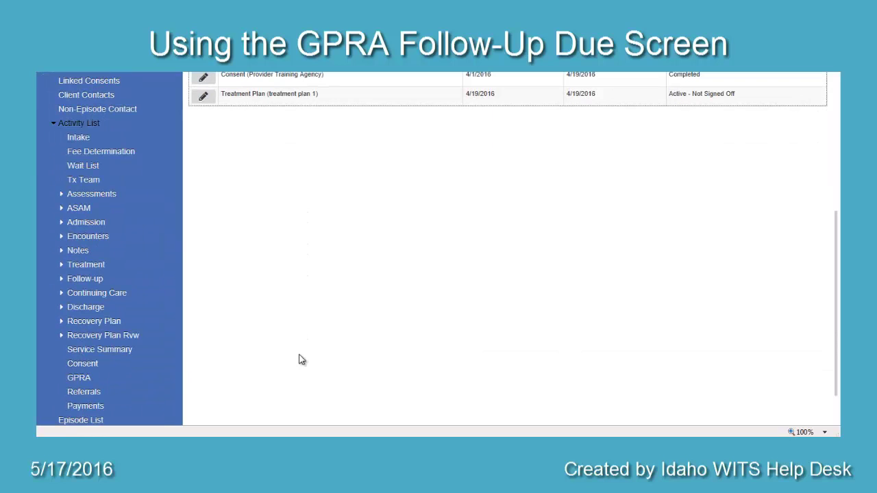
click(75, 378)
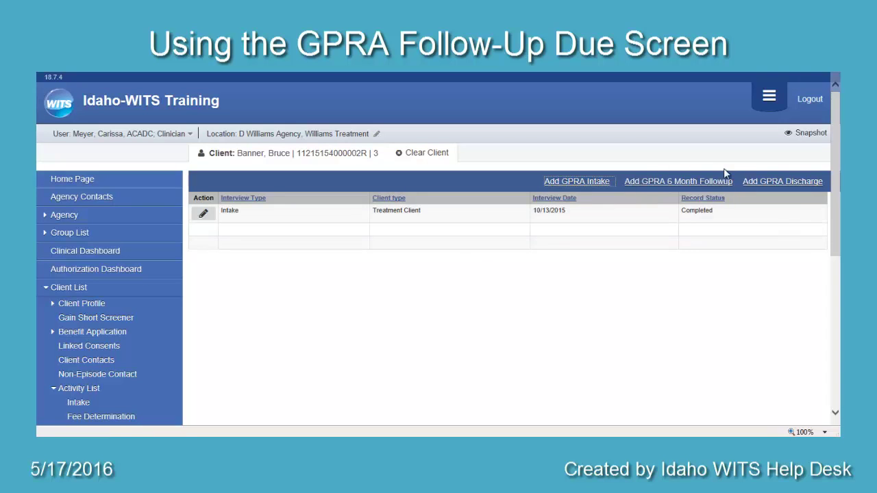
- Start a 6-month GPRA follow-up, then return to the due search's Followup Attendance options
click(707, 181)
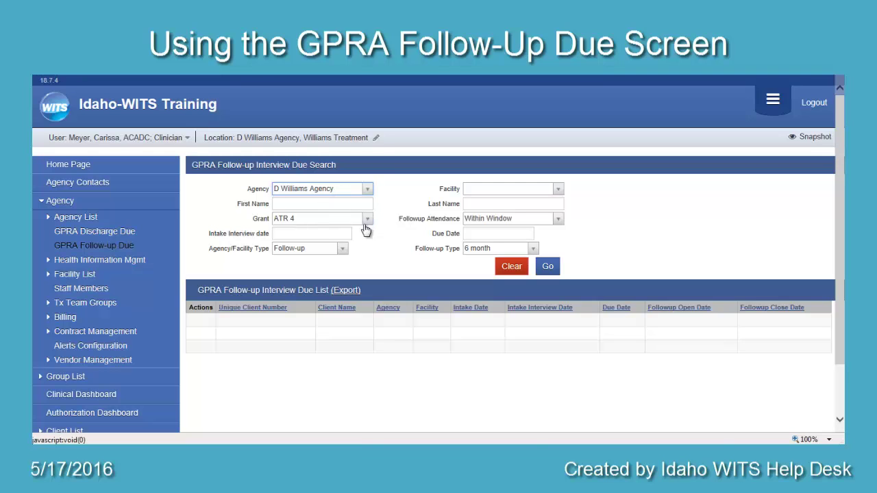
click(508, 226)
- Rerun the 6-month due search with Followup Attendance ALL and review the overdue clients
click(504, 248)
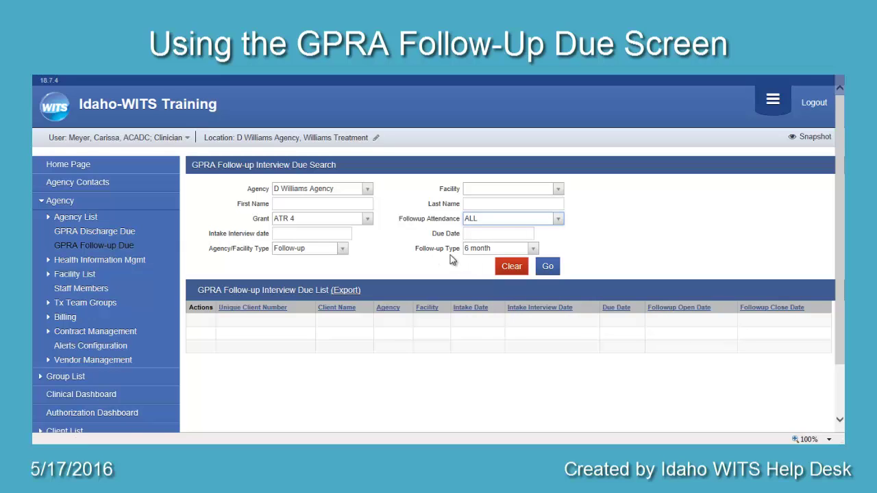
click(548, 268)
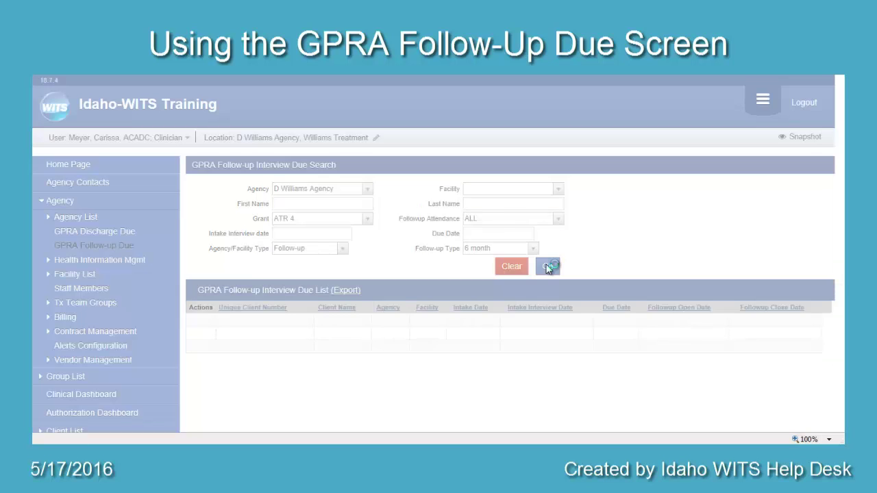
scroll(718, 342, down, 2)
scroll(719, 343, up, 2)
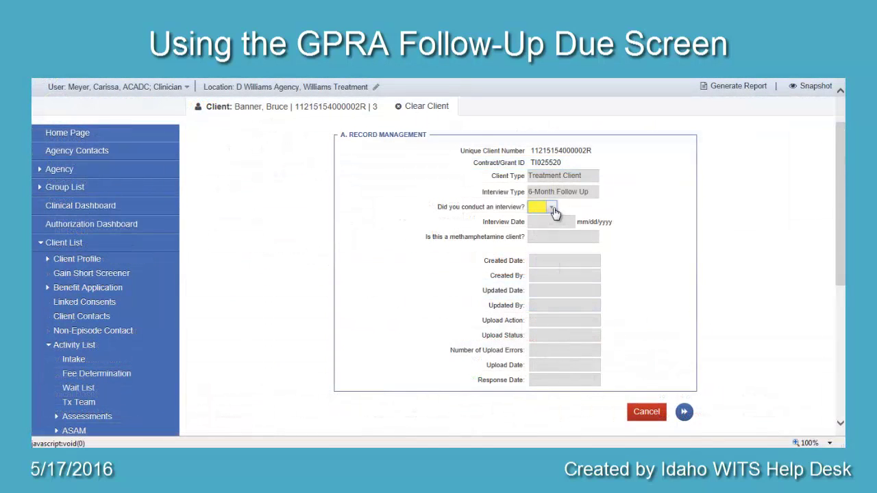
click(543, 207)
- Answer No to the interview question, then open the 4/2/2016 alert client's GPRA interviews
click(548, 248)
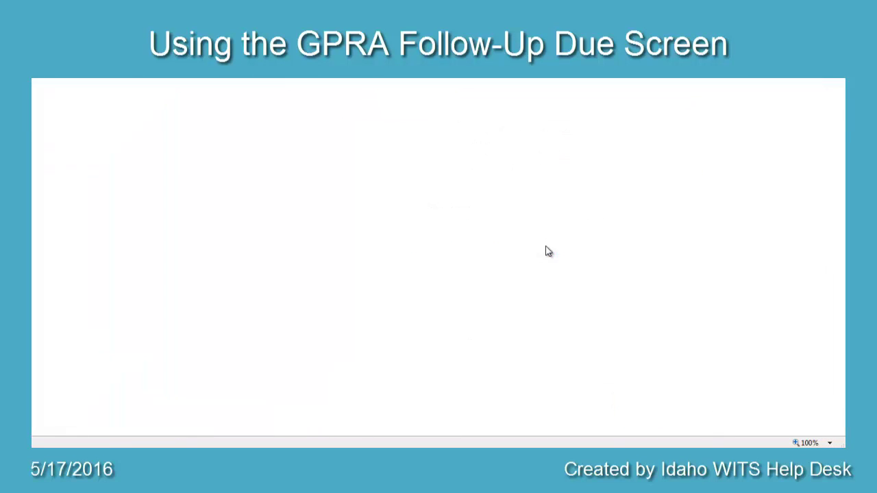
scroll(548, 252, down, 1)
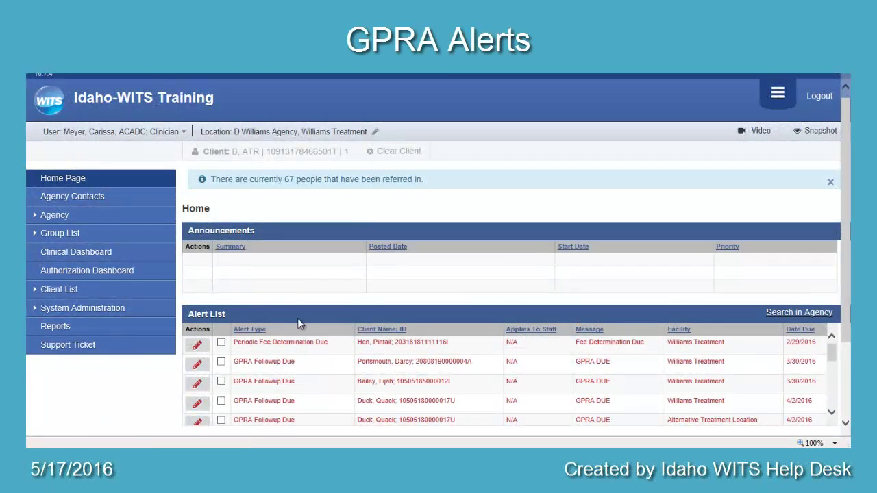
drag(848, 183, 848, 194)
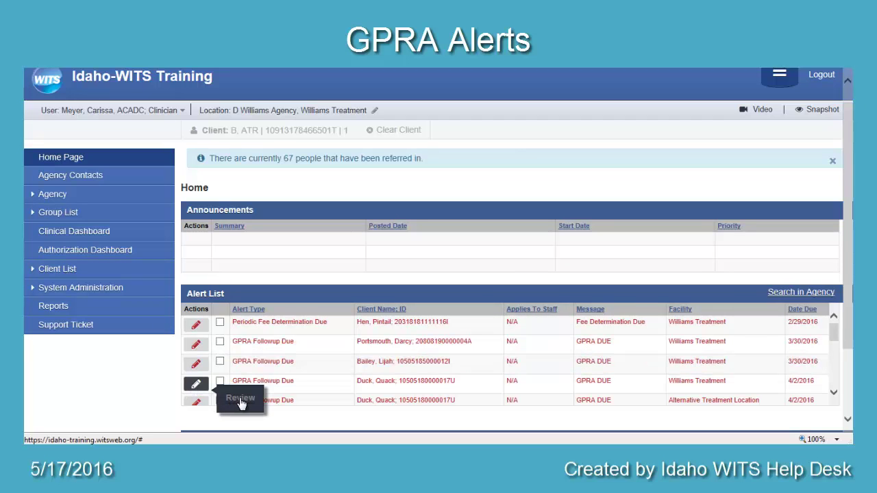
click(241, 403)
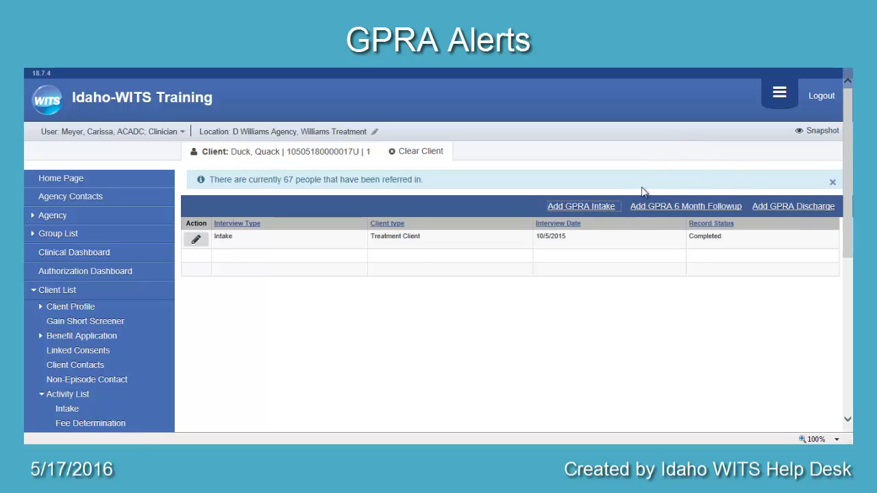
- Add and confirm a 6-month GPRA follow-up, answering Yes to whether an interview was conducted
click(685, 206)
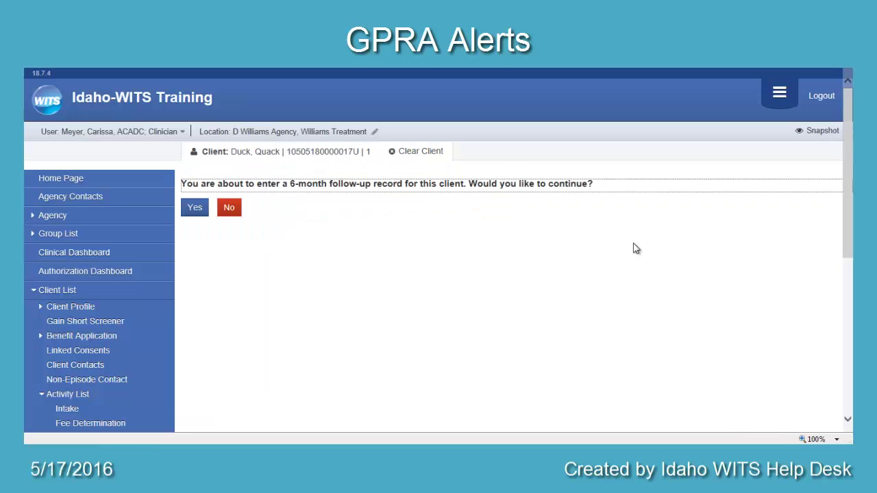
click(204, 210)
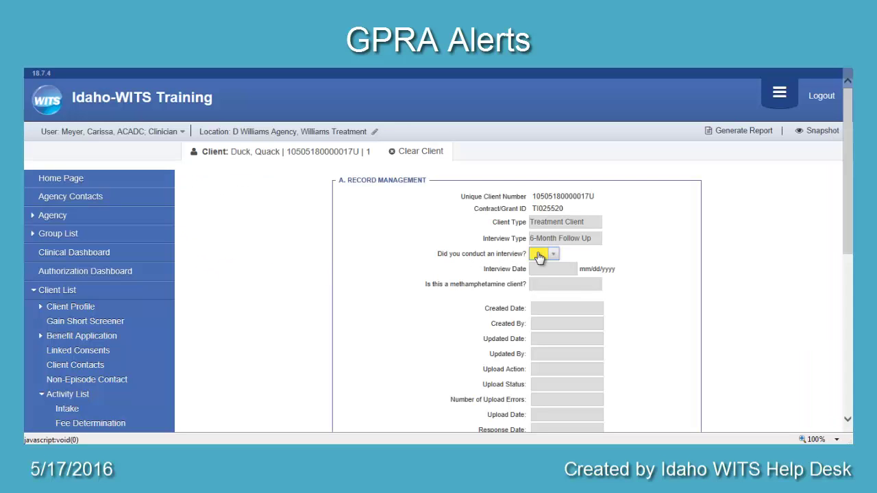
click(539, 256)
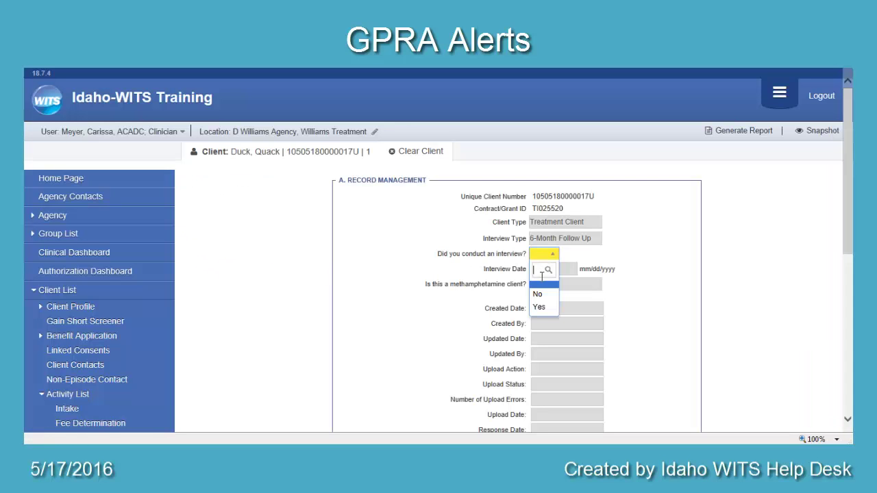
click(540, 307)
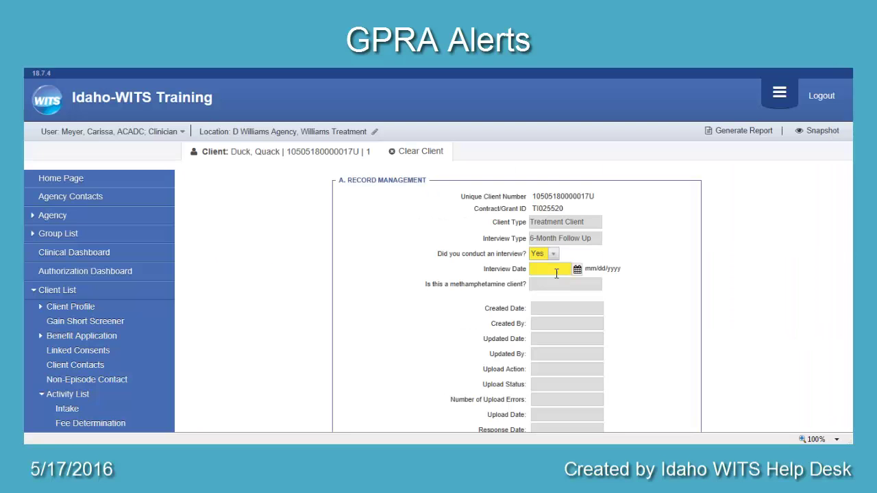
click(554, 269)
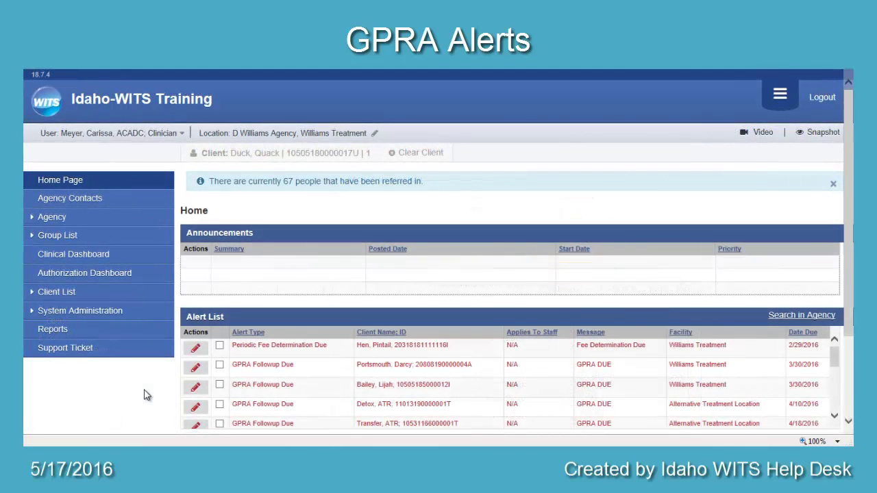
scroll(145, 392, down, 1)
scroll(253, 347, down, 3)
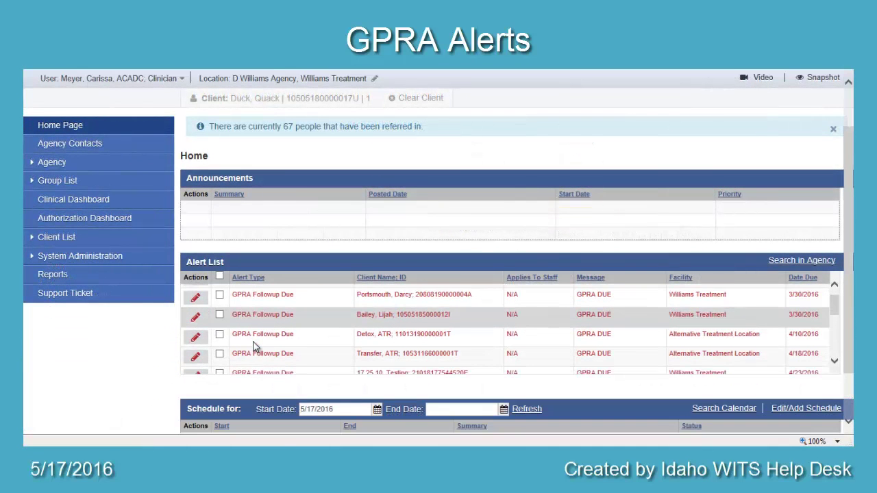
scroll(254, 346, down, 2)
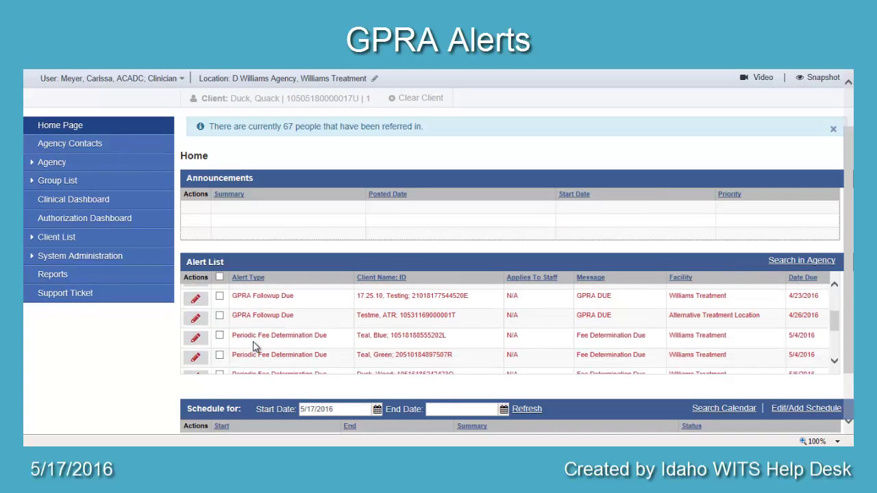